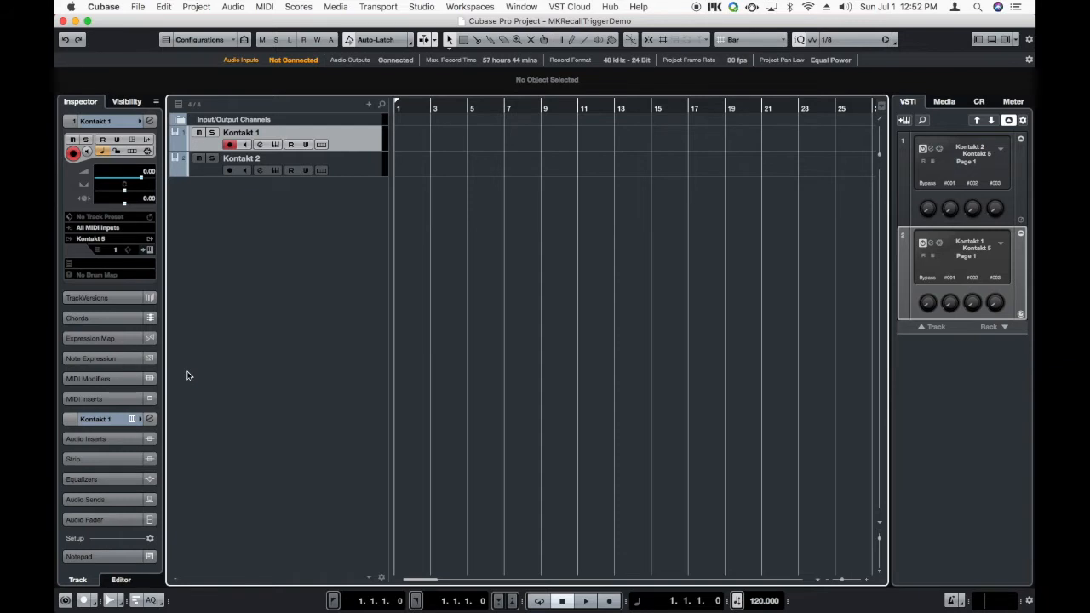
- Open the MixConsole and load the MKRecallTrigger plug-in from Tools into the first insert slot of Kontakt 1
{"action": "key", "text": "F3"}
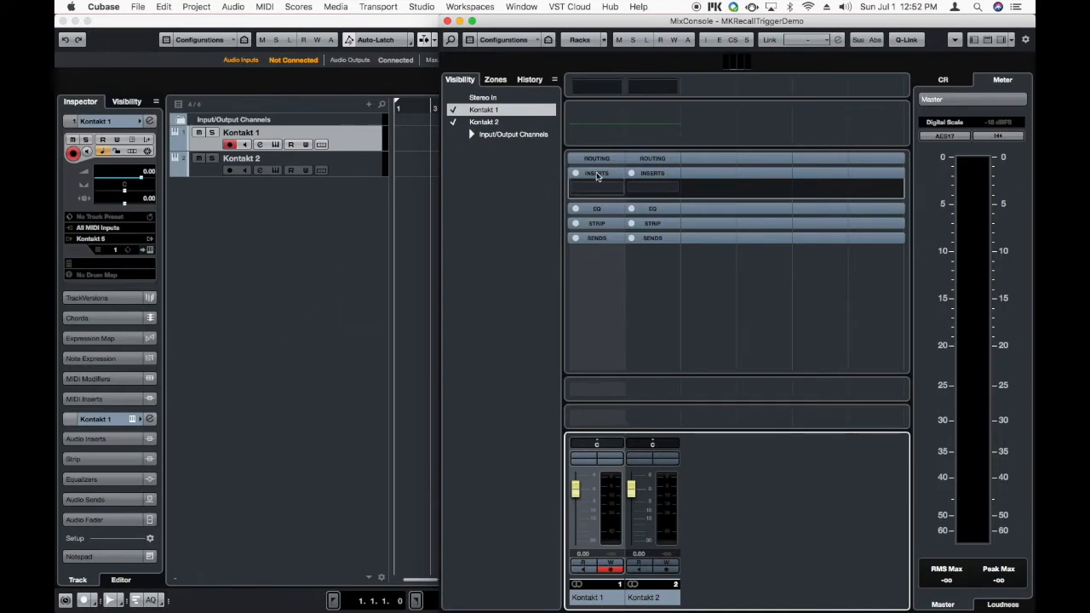
{"action": "left_click", "coordinate": [617, 189]}
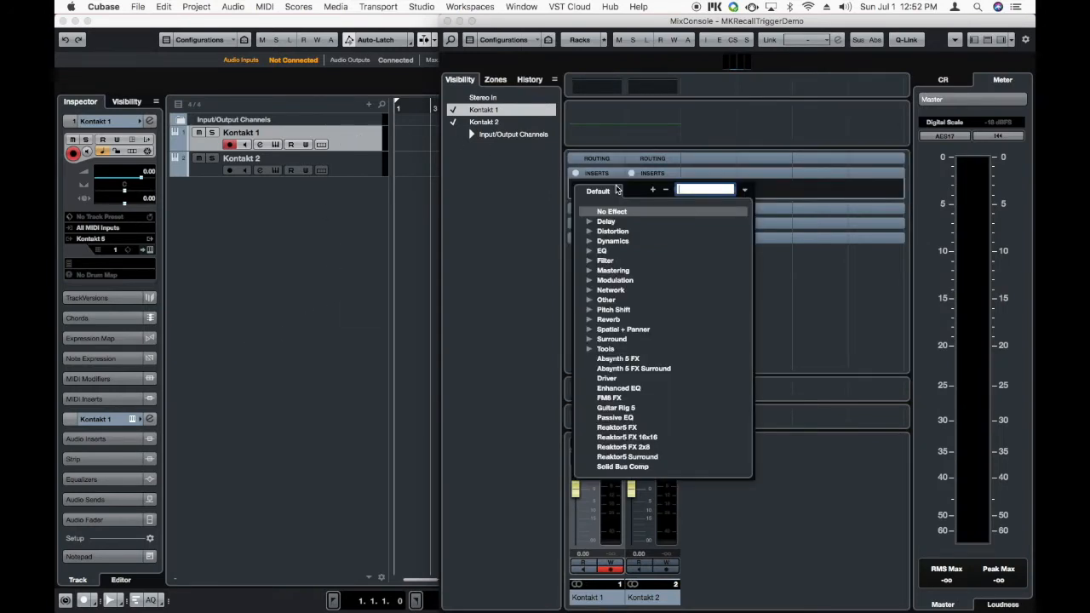
{"action": "left_click", "coordinate": [599, 349]}
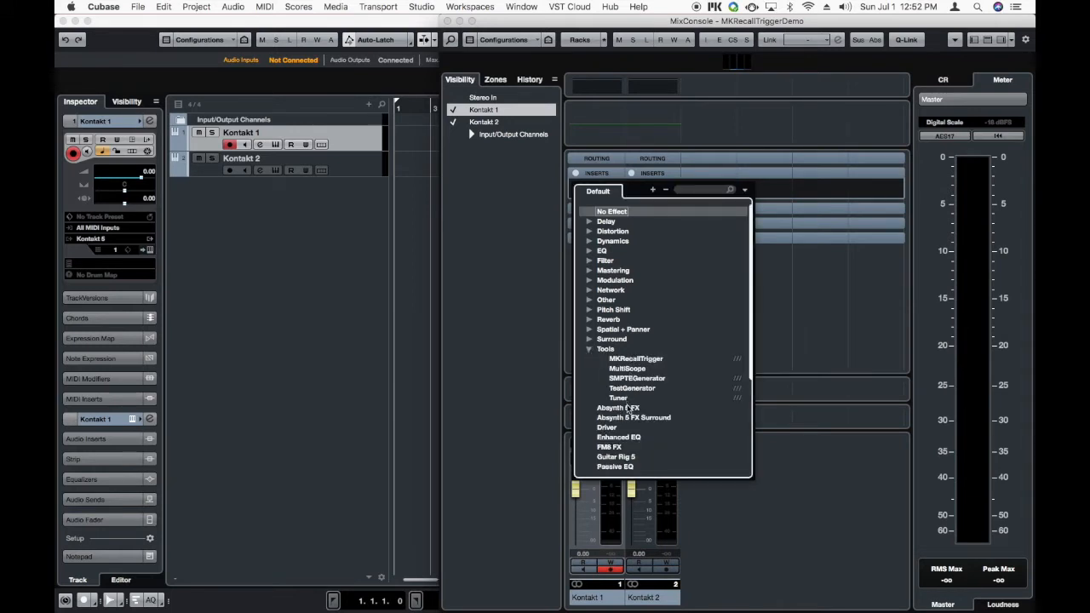
{"action": "left_click", "coordinate": [630, 359]}
{"action": "left_click_drag", "start_coordinate": [476, 147], "coordinate": [462, 147]}
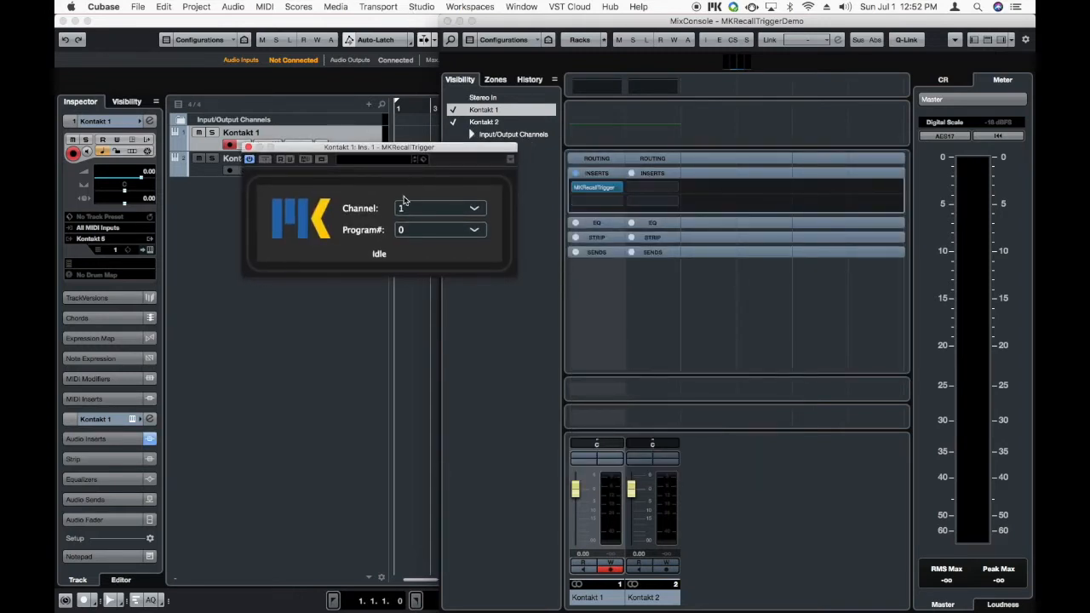
- Set Kontakt 1's MKRecallTrigger to channel 2 and program number 10
{"action": "left_click", "coordinate": [455, 210]}
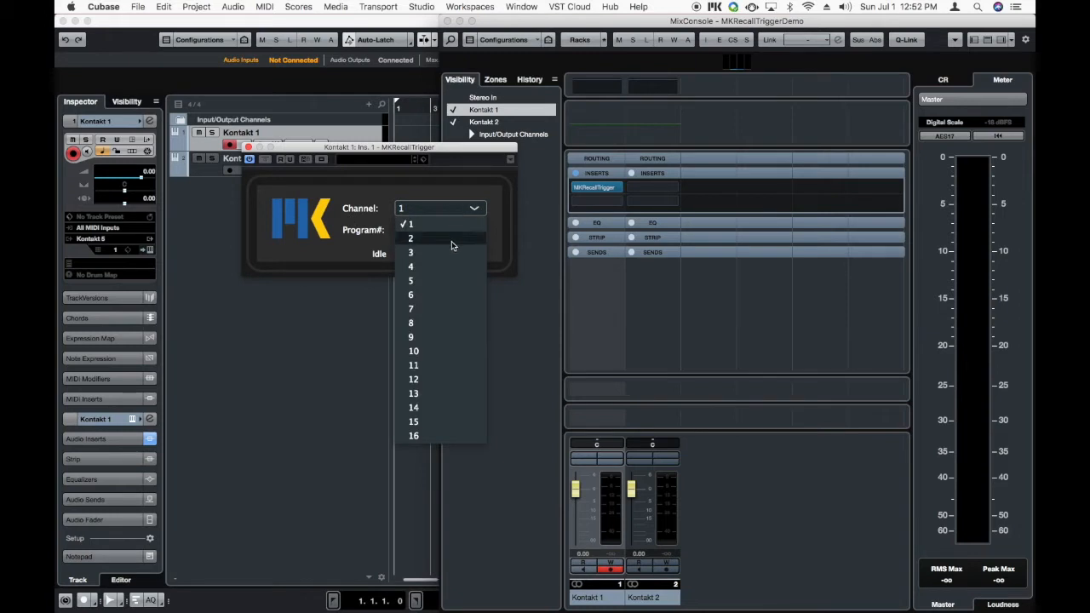
{"action": "left_click", "coordinate": [452, 241]}
{"action": "left_click", "coordinate": [451, 230]}
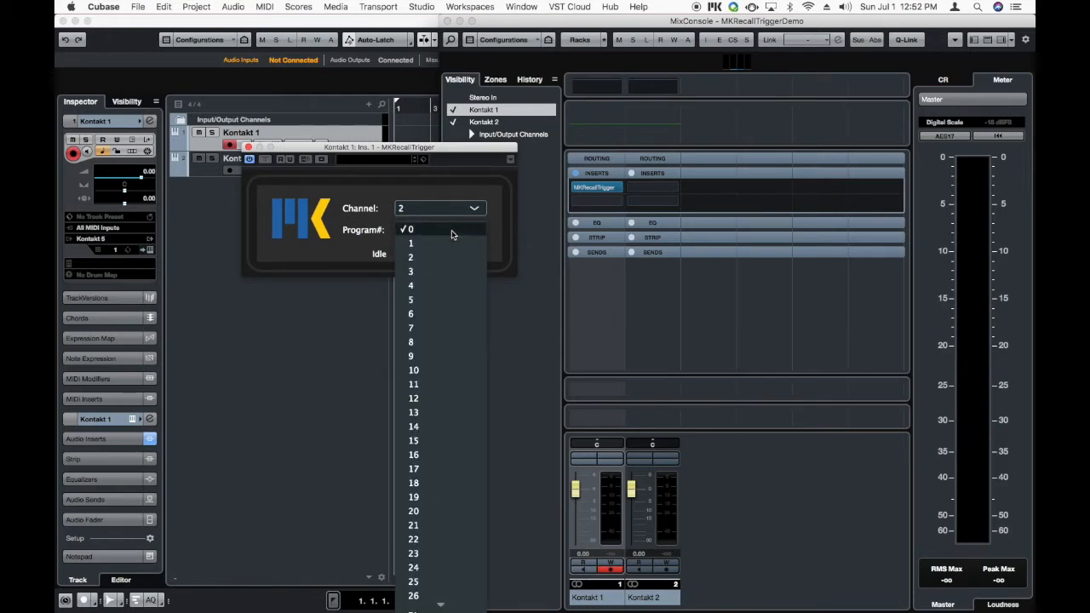
{"action": "left_click", "coordinate": [426, 369]}
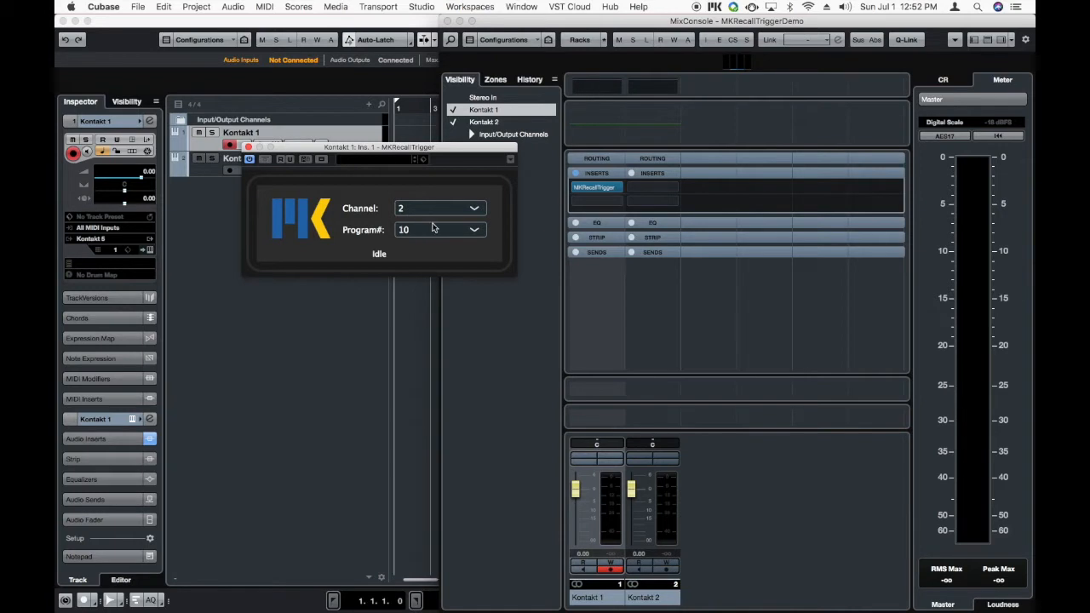
- Open MK Connect to examine the tablet MIDI connections alongside the plug-in settings, and close it again
{"action": "left_click", "coordinate": [713, 8]}
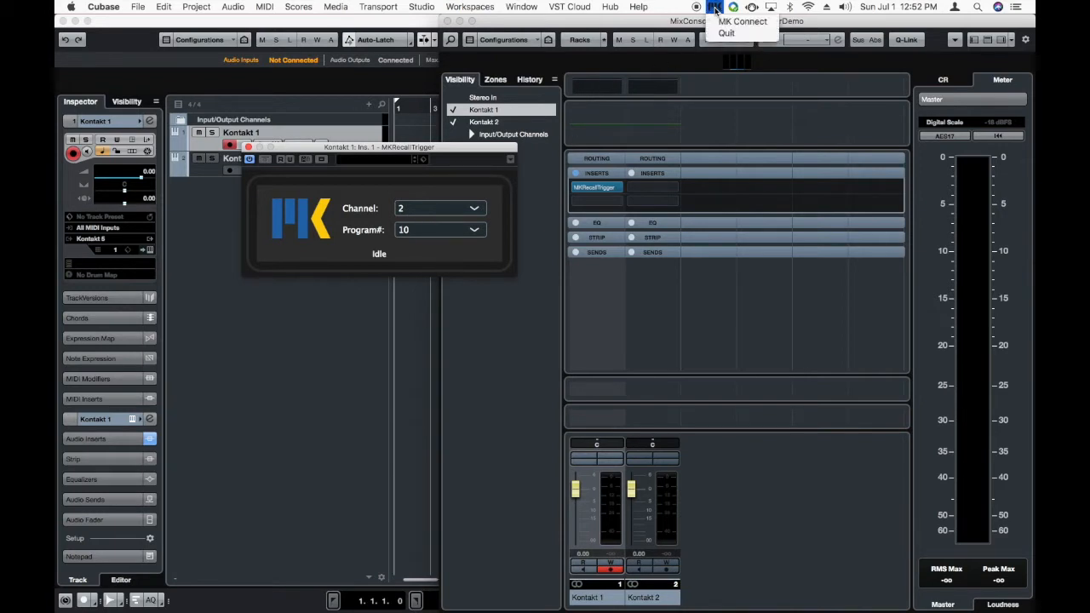
{"action": "left_click", "coordinate": [740, 22]}
{"action": "left_click_drag", "start_coordinate": [481, 177], "coordinate": [472, 268]}
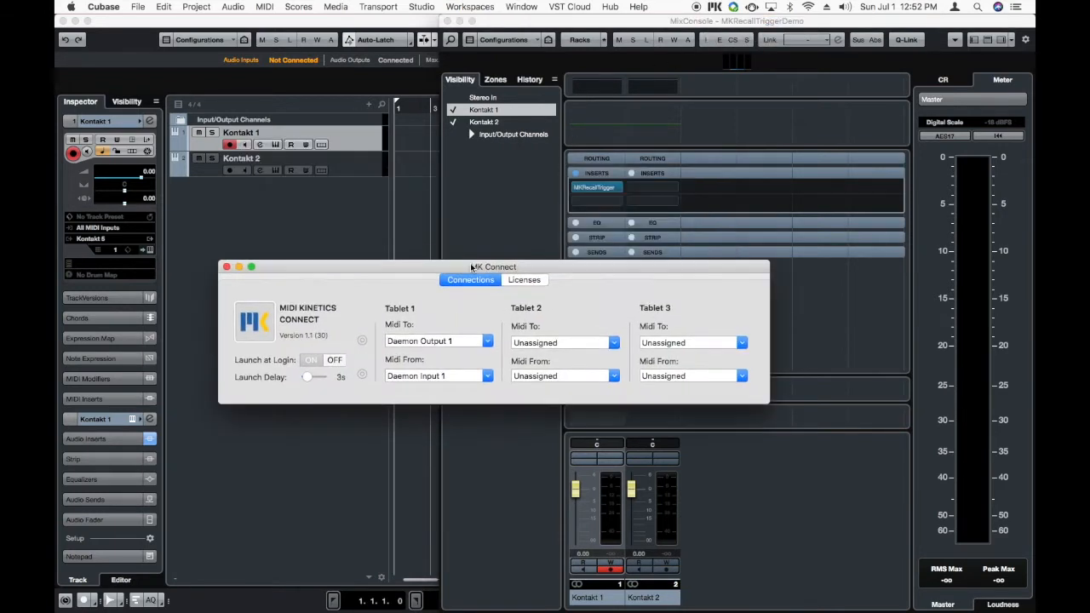
{"action": "left_click", "coordinate": [508, 209]}
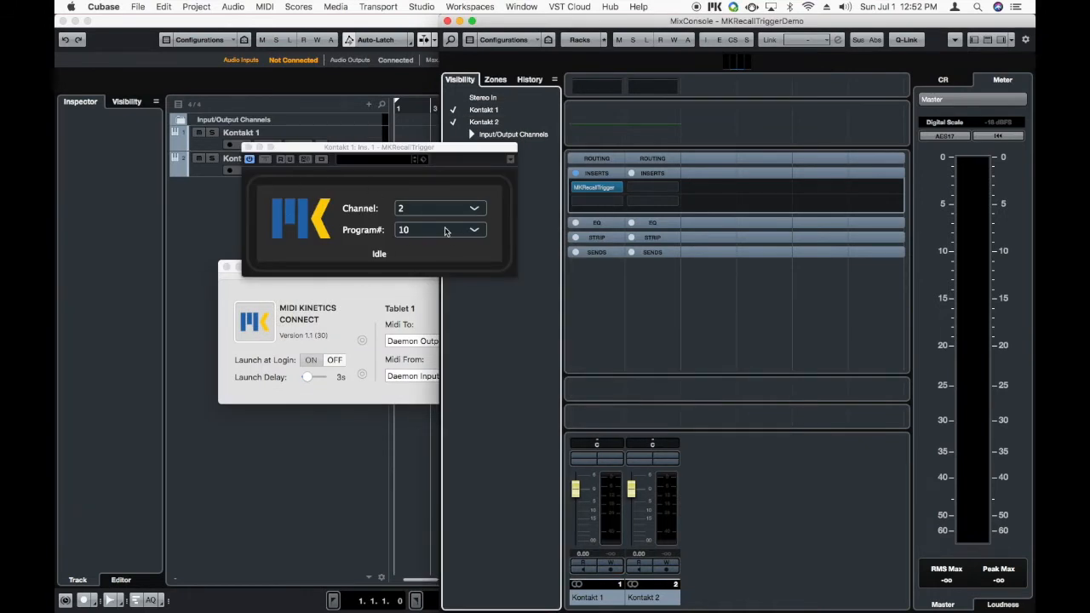
{"action": "left_click", "coordinate": [412, 288]}
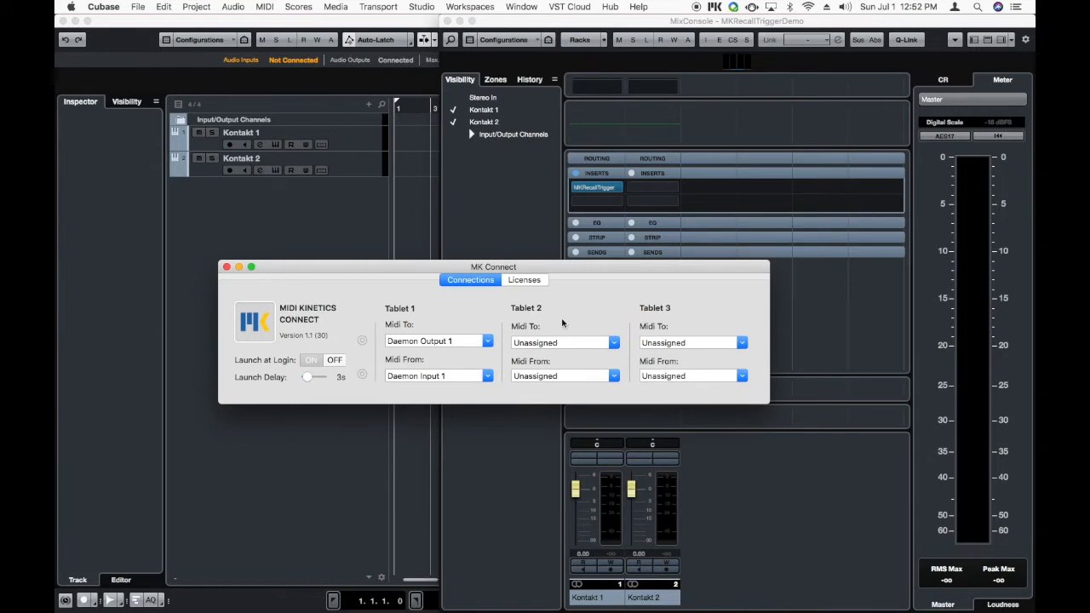
{"action": "left_click", "coordinate": [228, 267]}
- Close Kontakt 1's MKRecallTrigger window and select the Kontakt 1 track in the project window
{"action": "left_click", "coordinate": [479, 254]}
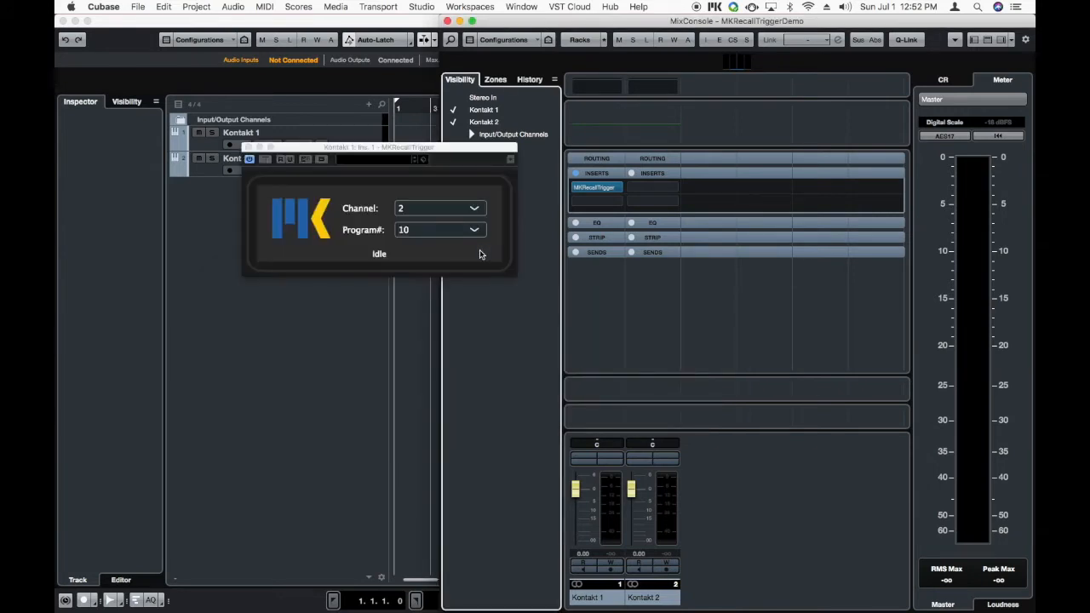
{"action": "left_click", "coordinate": [248, 147]}
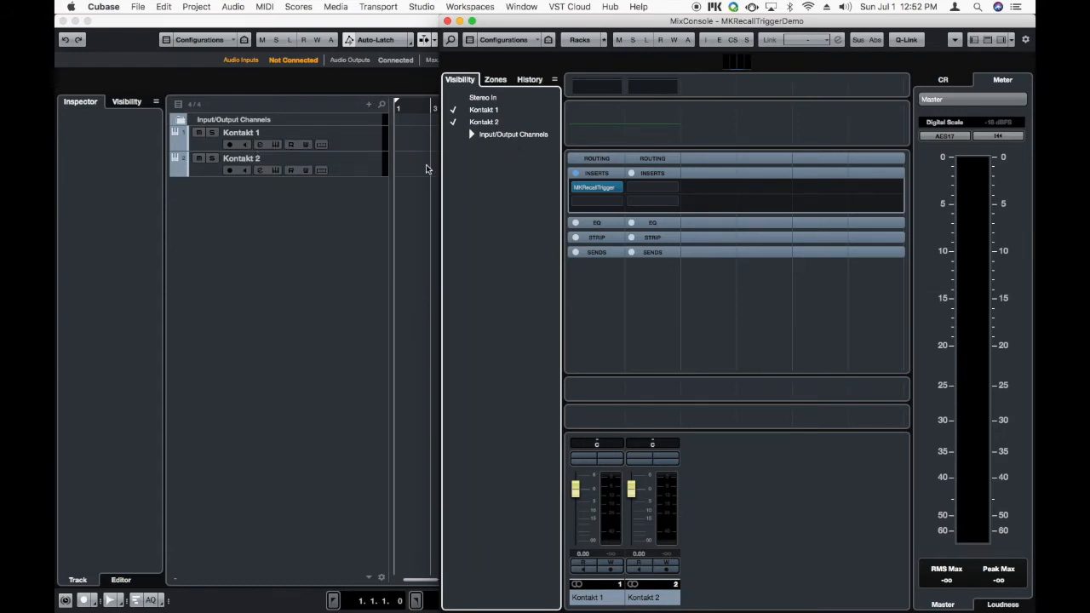
{"action": "mouse_move", "coordinate": [617, 188]}
{"action": "left_click", "coordinate": [358, 146]}
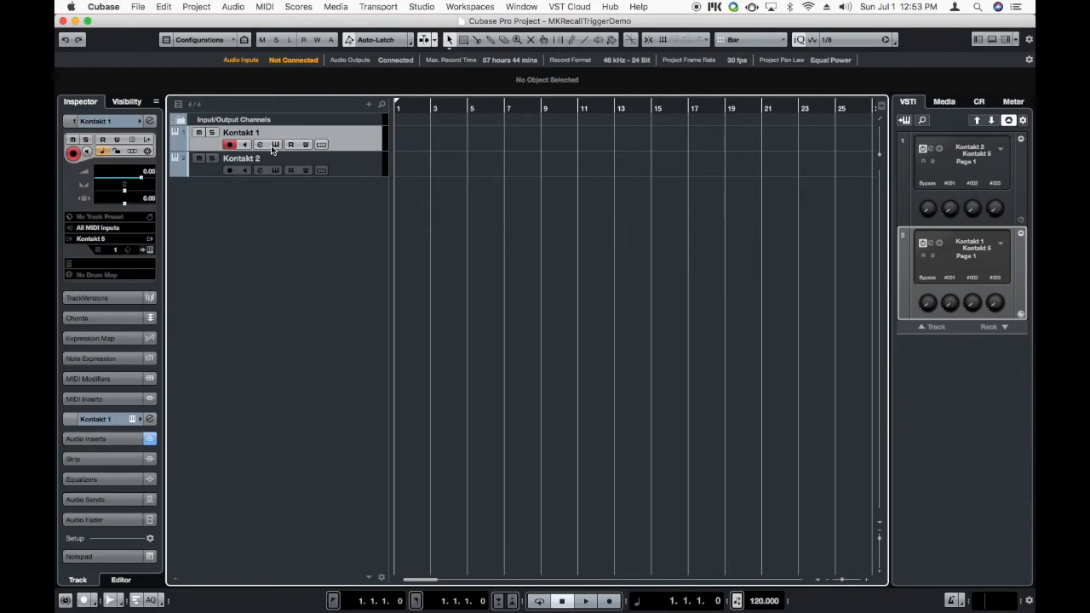
- Add a Generic Remote device in Studio Setup
{"action": "key", "text": "F3"}
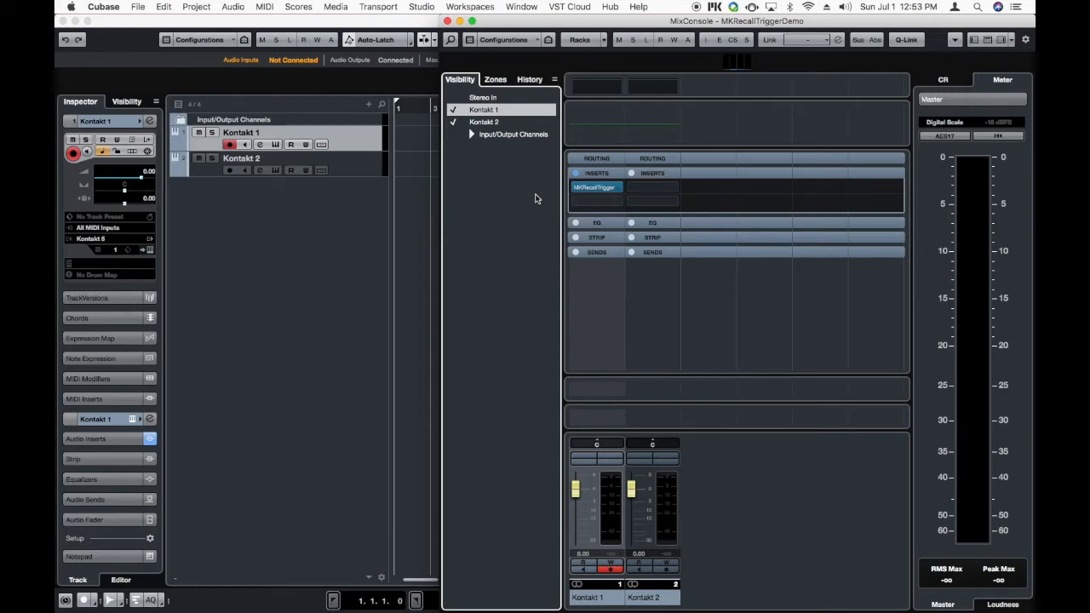
{"action": "left_click", "coordinate": [421, 7]}
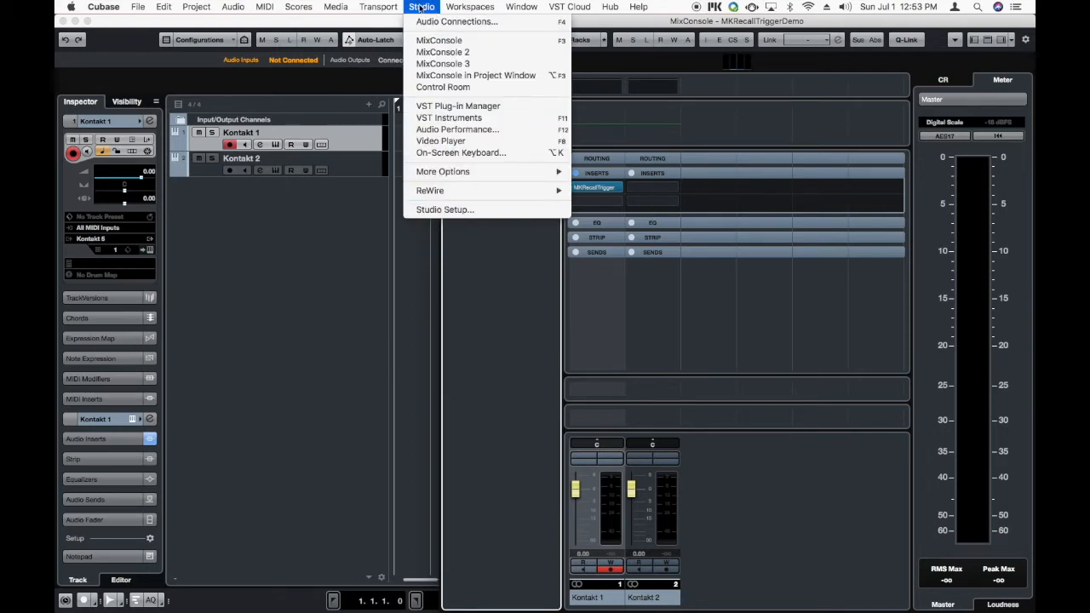
{"action": "left_click", "coordinate": [444, 210]}
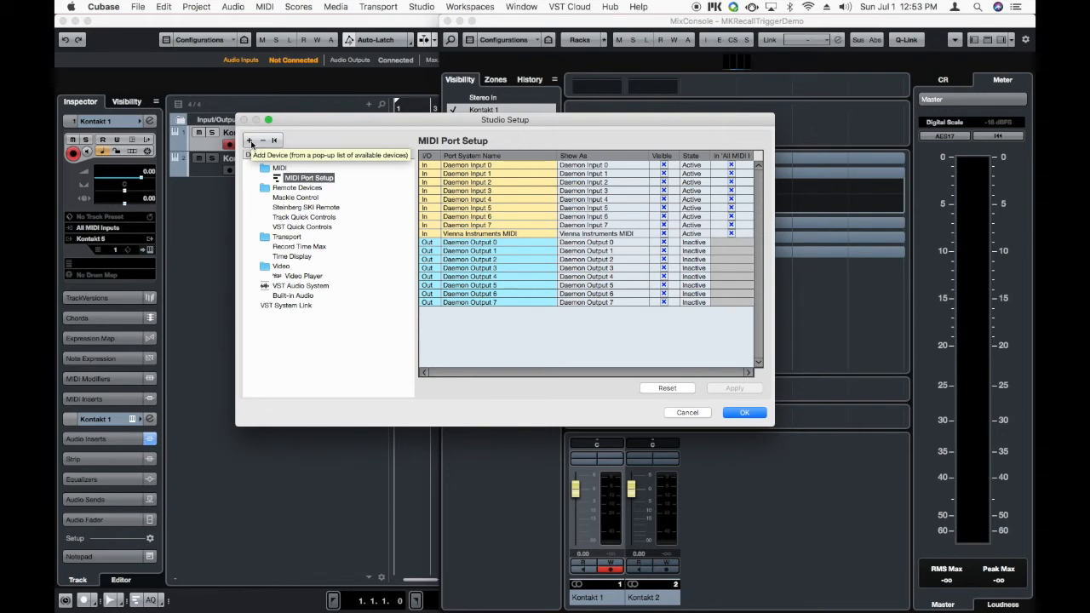
{"action": "left_click", "coordinate": [250, 141]}
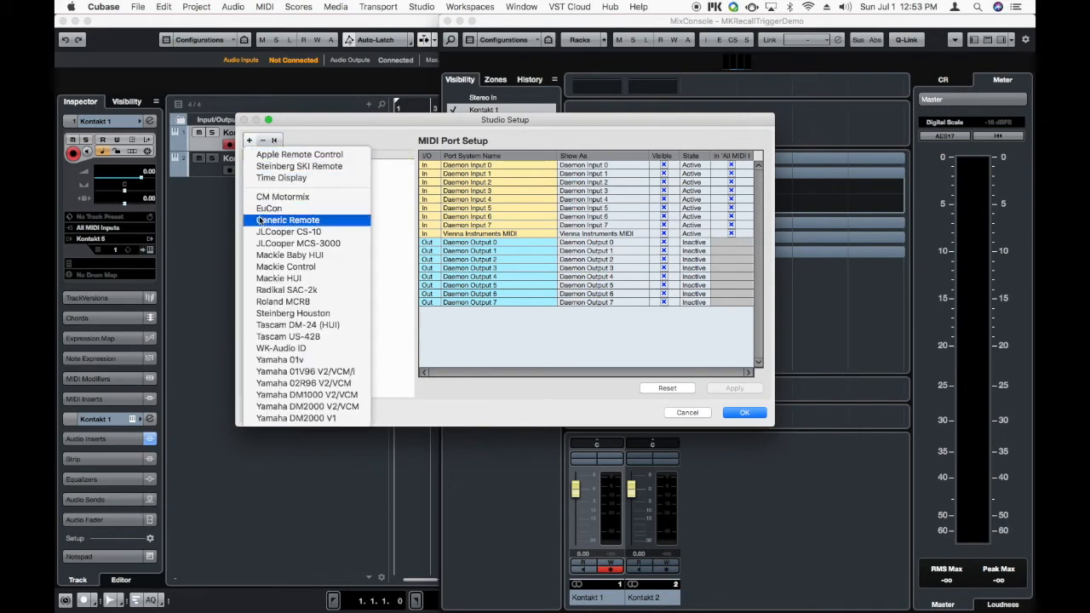
{"action": "left_click", "coordinate": [287, 220]}
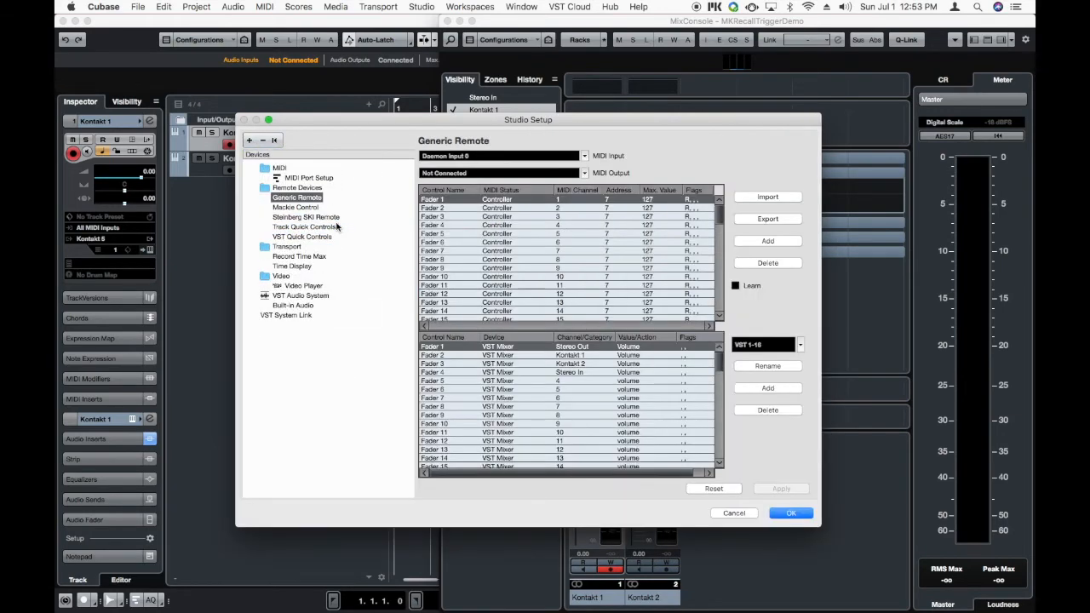
- Import the file MK Recall Trigger Generic Remote.xml into the Generic Remote
{"action": "left_click", "coordinate": [752, 196]}
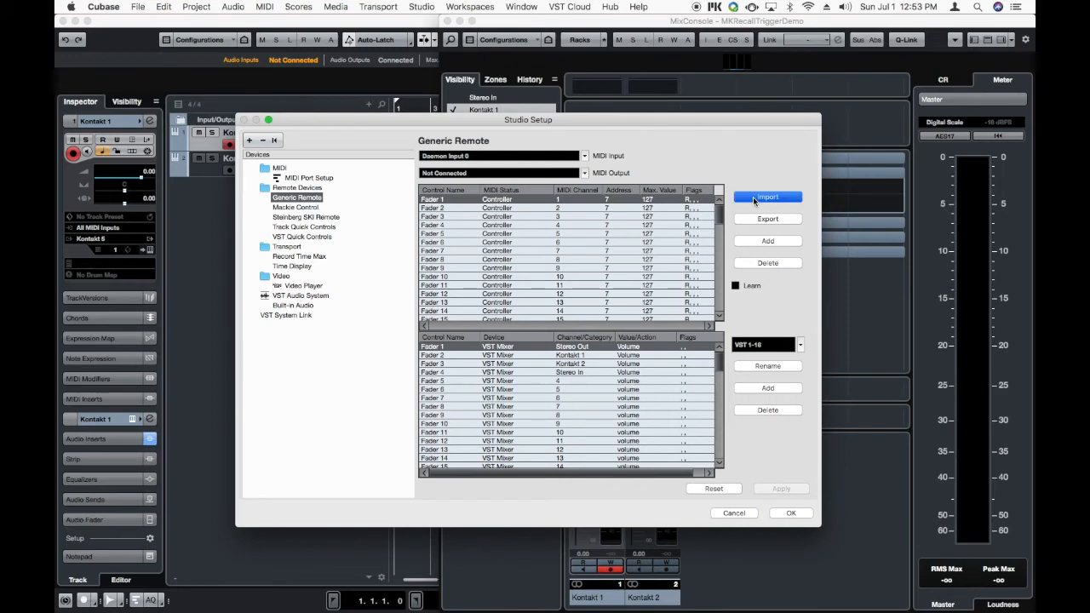
{"action": "left_click", "coordinate": [434, 194]}
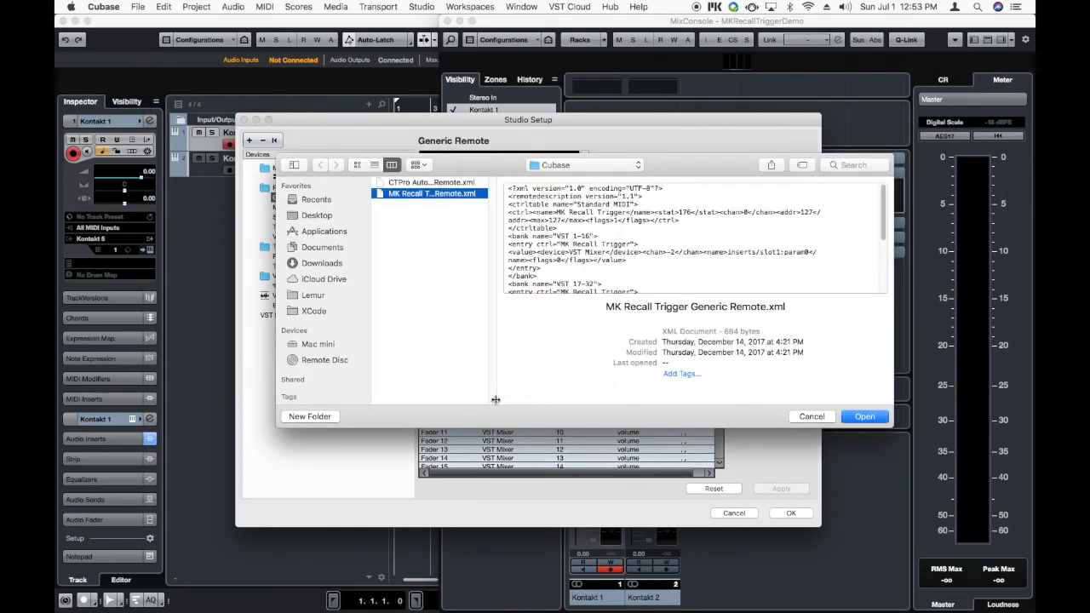
{"action": "left_click_drag", "start_coordinate": [493, 398], "coordinate": [568, 397]}
{"action": "left_click", "coordinate": [862, 419]}
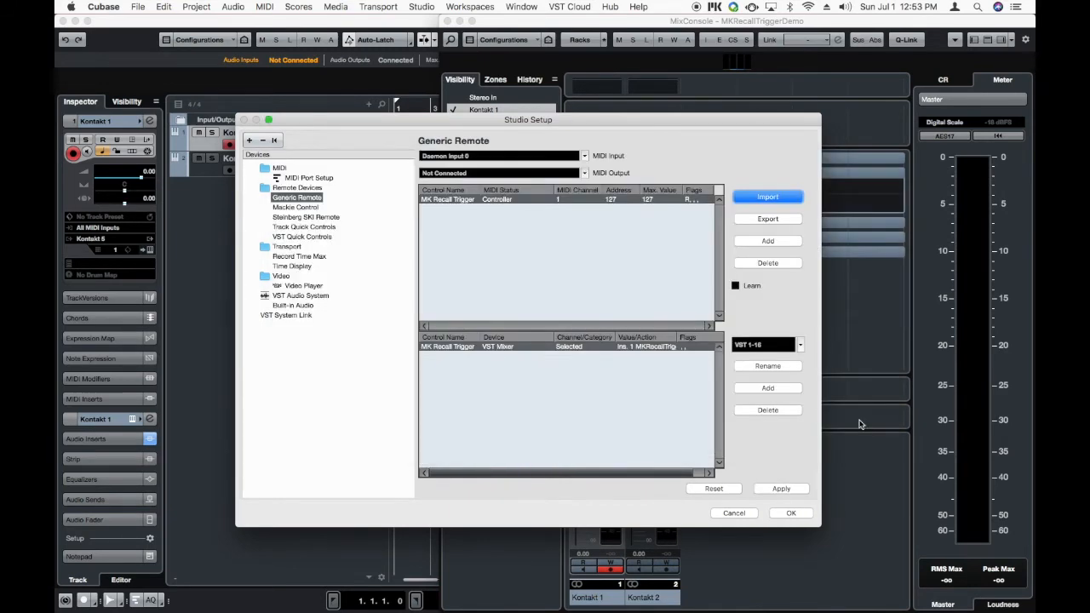
- Choose Daemon Input 0 as the Generic Remote's MIDI input and apply the settings
{"action": "left_click", "coordinate": [586, 157]}
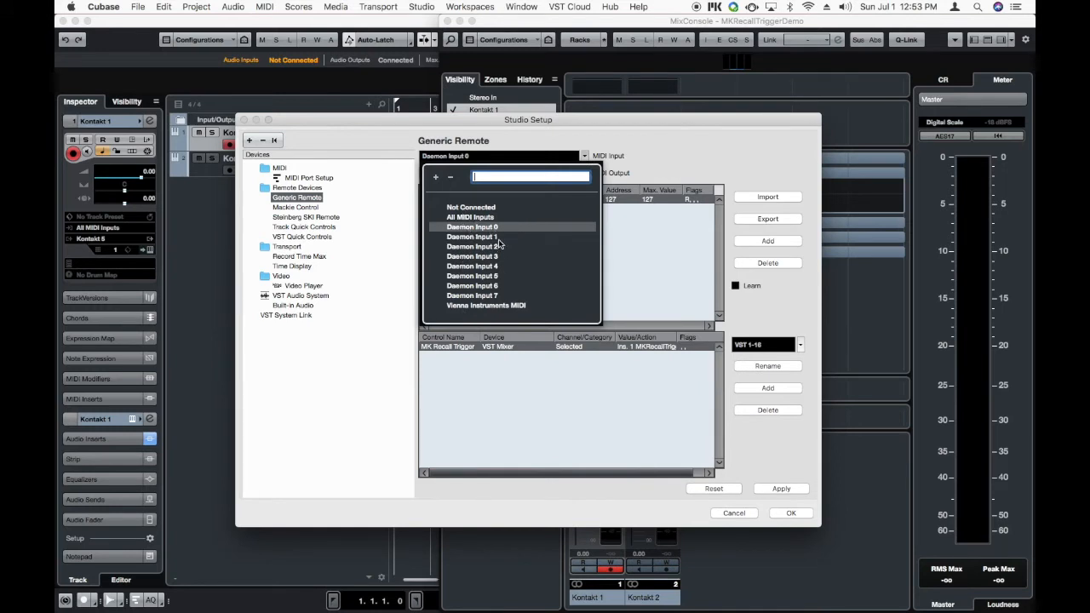
{"action": "left_click", "coordinate": [498, 226]}
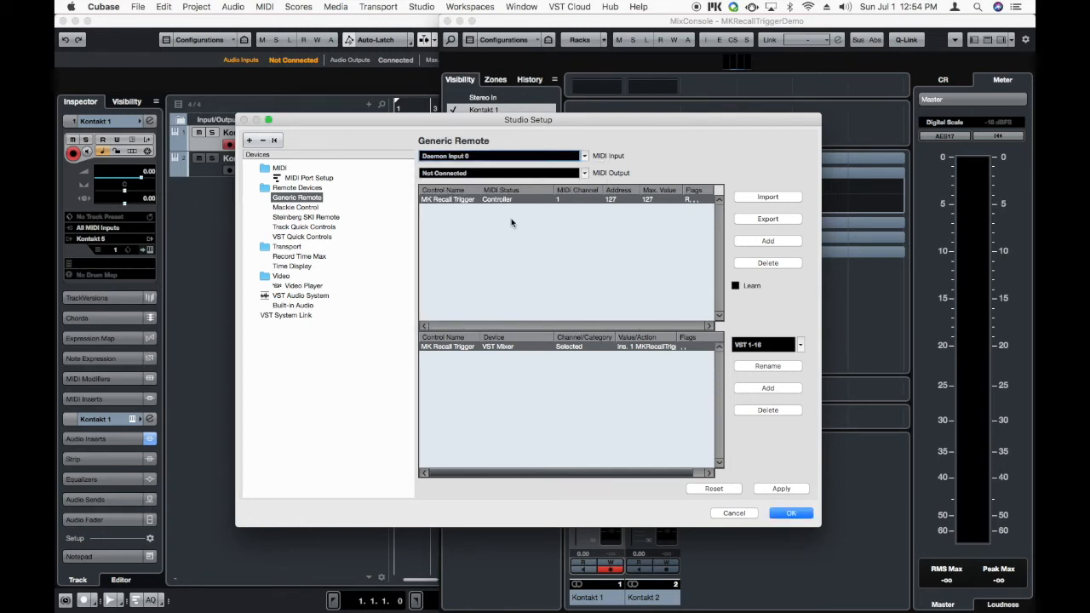
{"action": "left_click", "coordinate": [791, 488]}
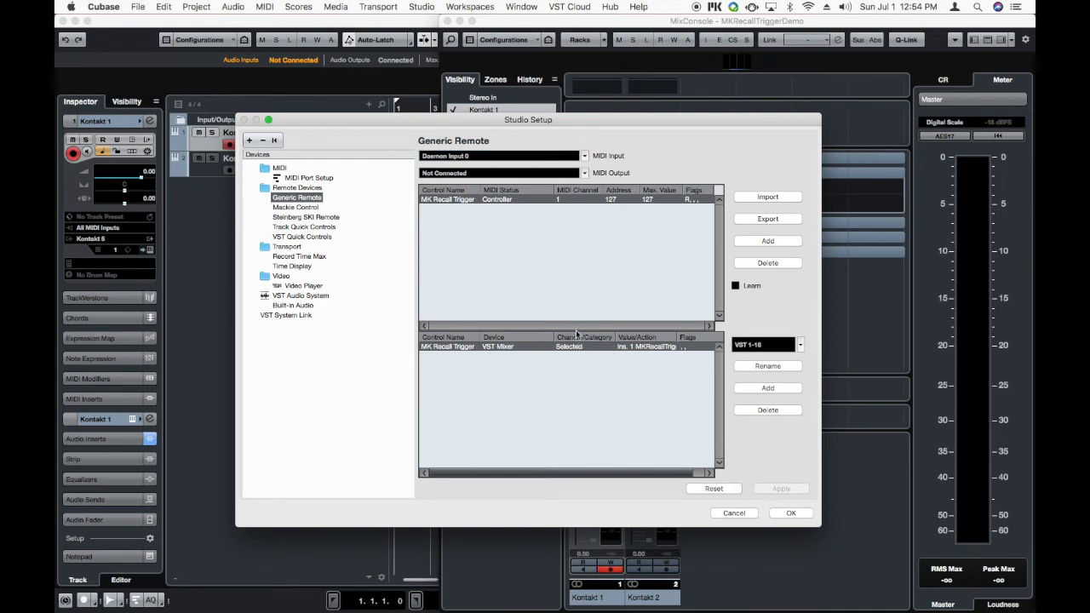
- Assign the MK Recall Trigger control's value/action to Trigger under Ins. 1 MKRecallTrigger and confirm Studio Setup
{"action": "double_click", "coordinate": [617, 199]}
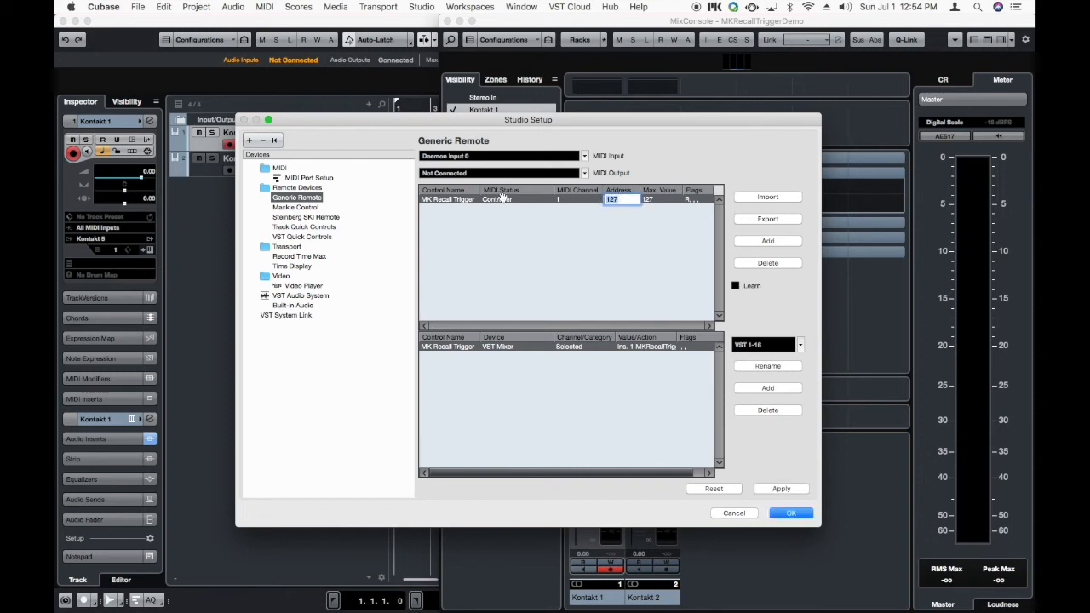
{"action": "left_click", "coordinate": [633, 245]}
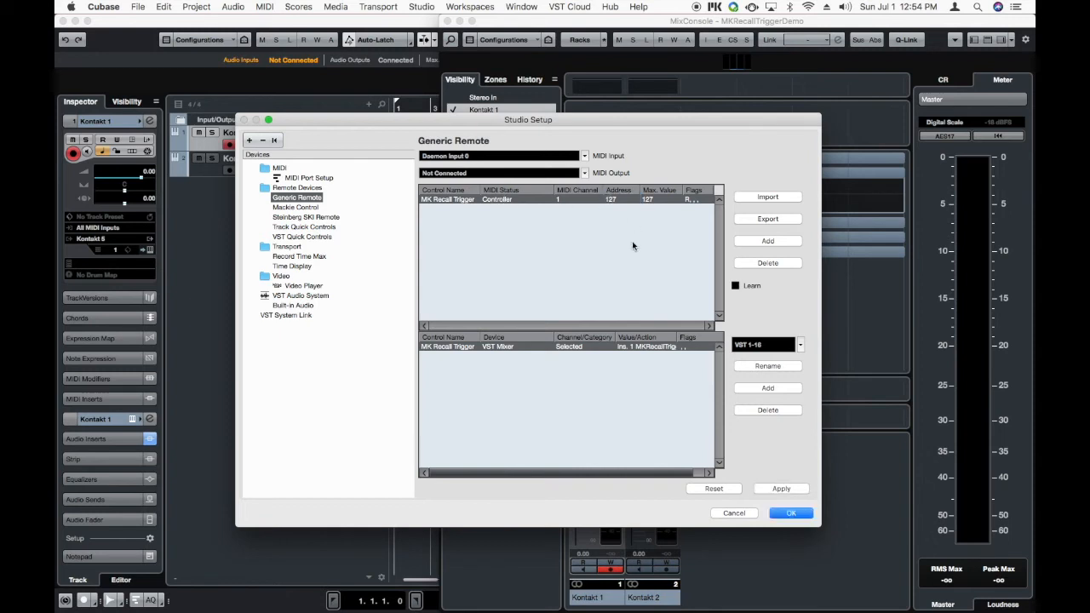
{"action": "left_click", "coordinate": [637, 347]}
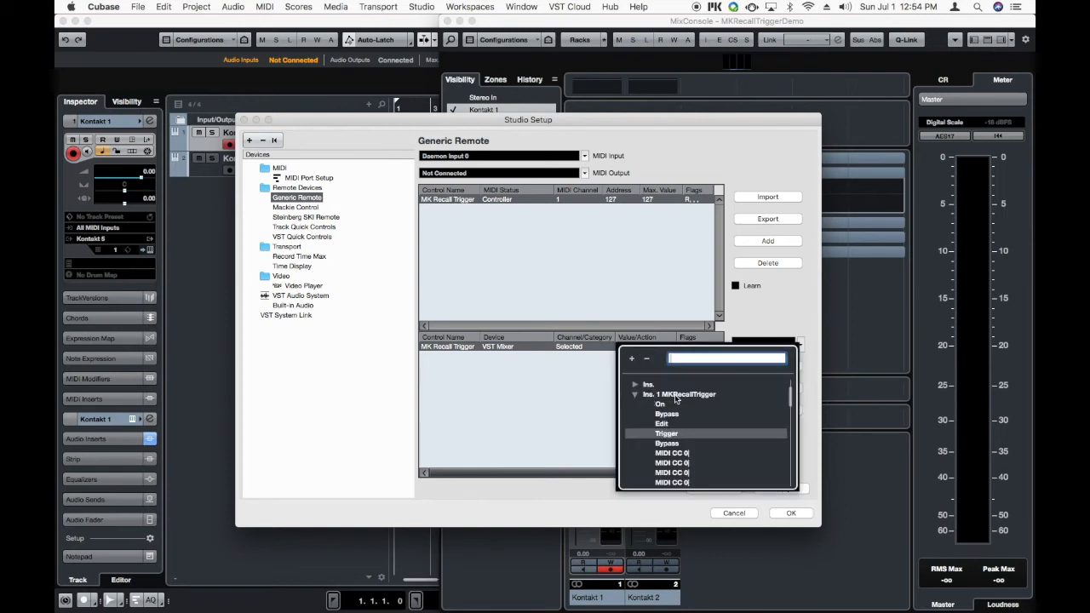
{"action": "left_click", "coordinate": [673, 435]}
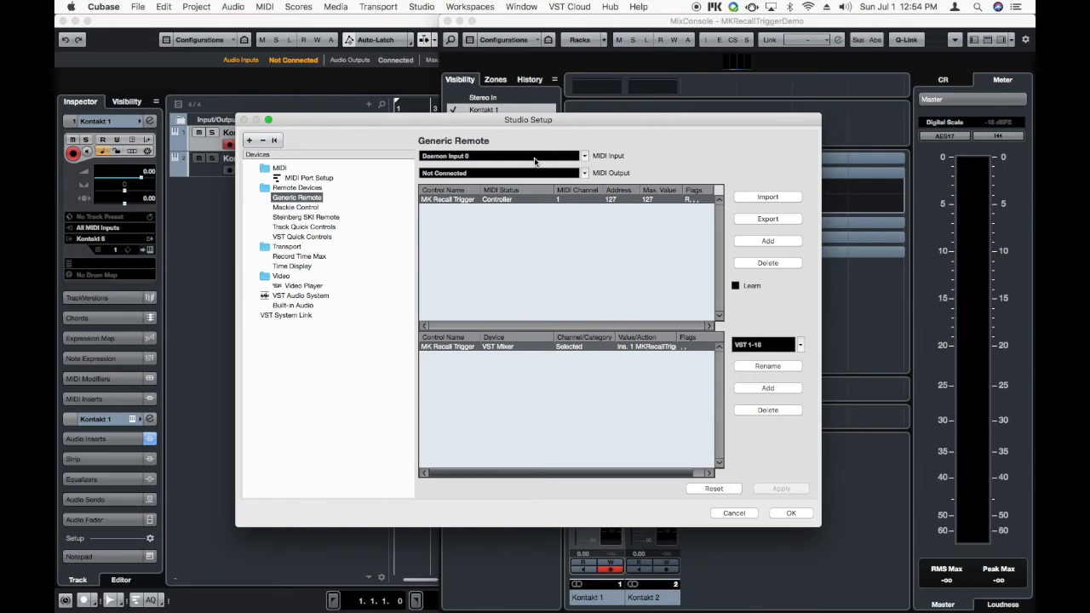
{"action": "left_click", "coordinate": [791, 513]}
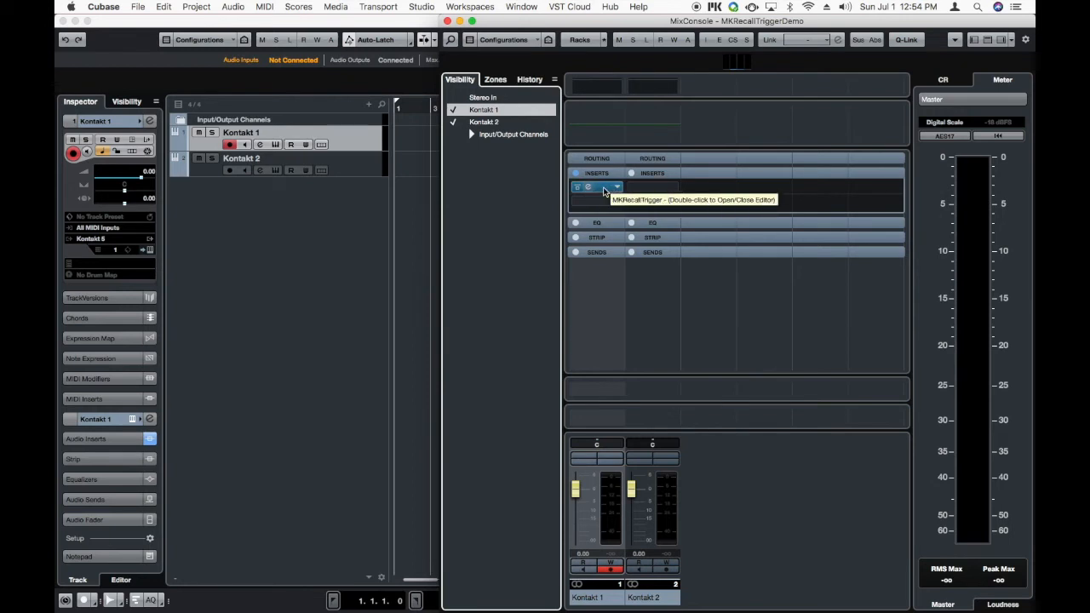
- Load MKRecallTrigger from Tools into the first insert slot of Kontakt 2 and close its plug-in window
{"action": "left_click", "coordinate": [675, 187]}
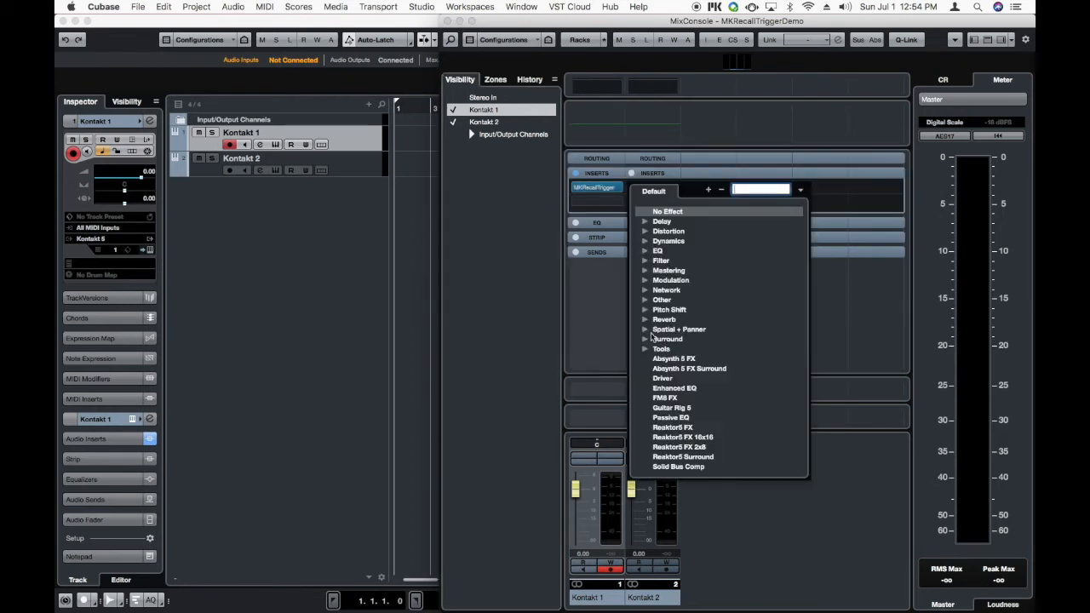
{"action": "left_click", "coordinate": [647, 349]}
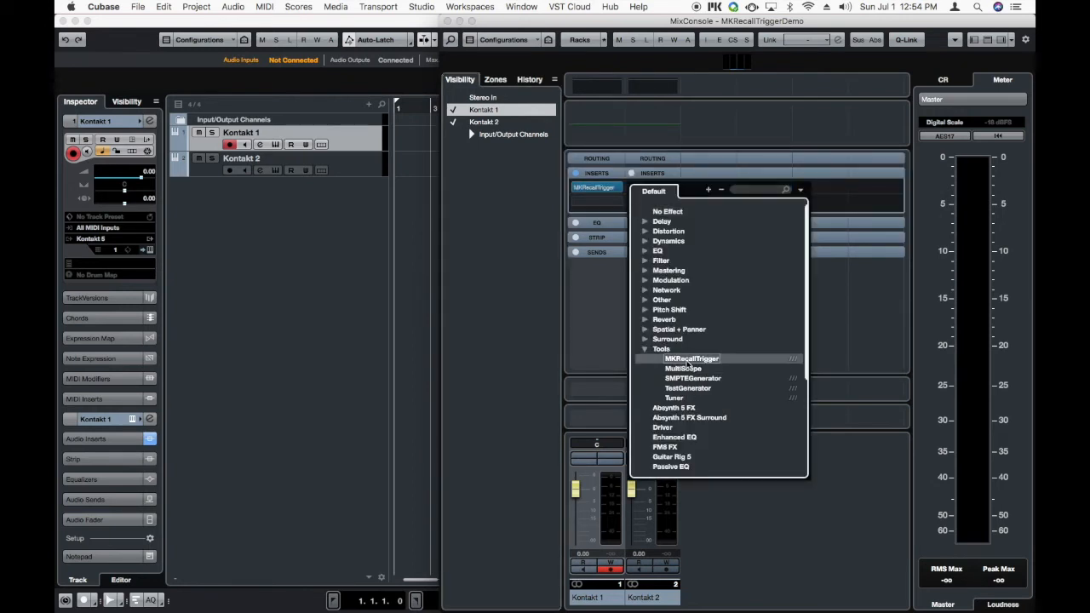
{"action": "left_click", "coordinate": [689, 359]}
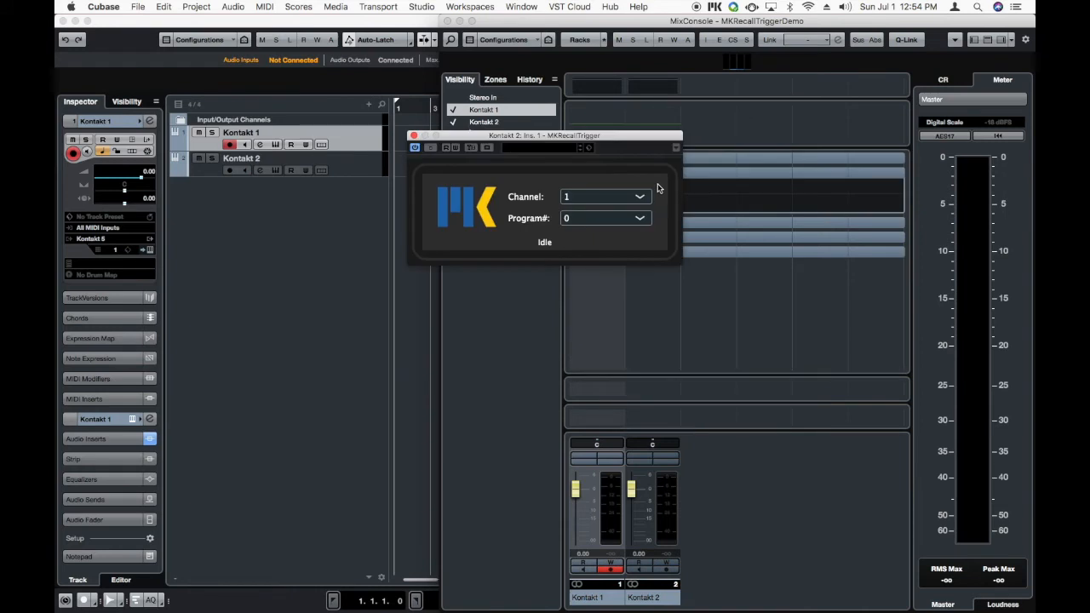
{"action": "left_click", "coordinate": [414, 136]}
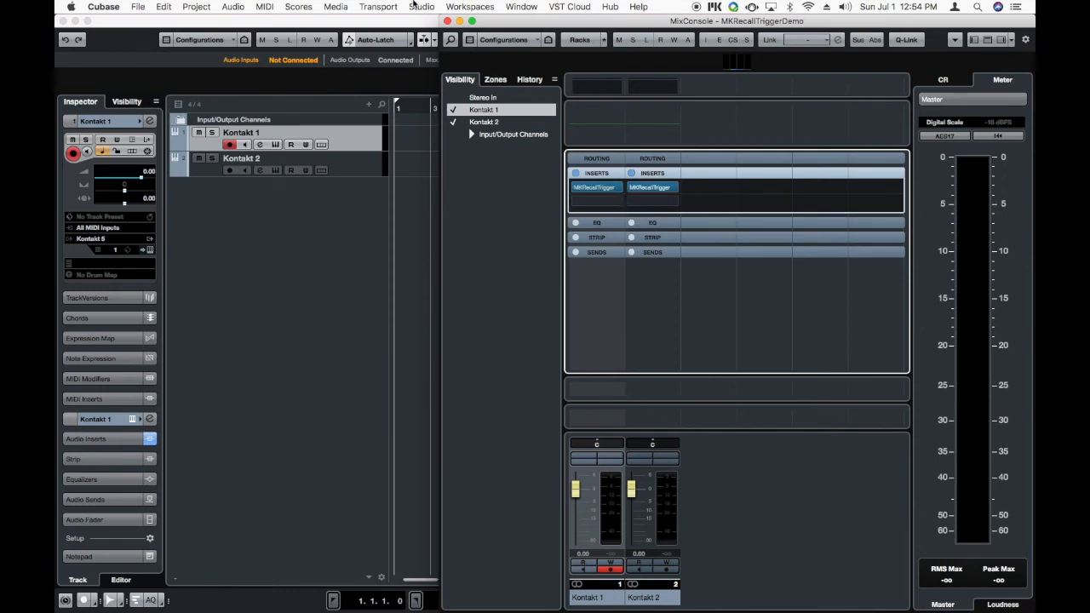
- Check which value/action the MK Recall Trigger control uses in the Generic Remote, and close Studio Setup
{"action": "left_click", "coordinate": [415, 7]}
{"action": "left_click", "coordinate": [444, 210]}
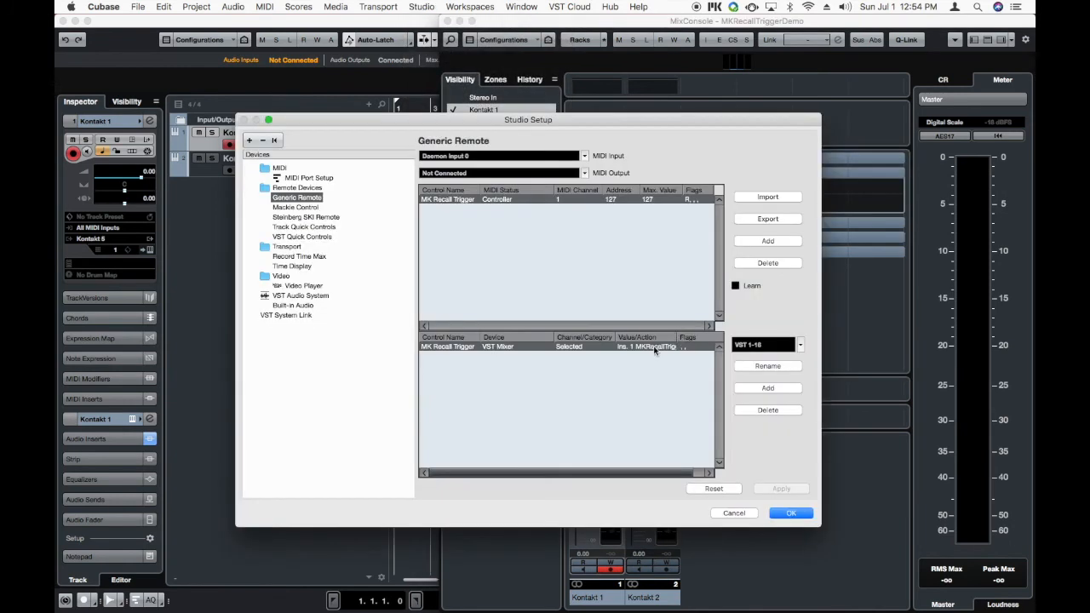
{"action": "left_click", "coordinate": [638, 348]}
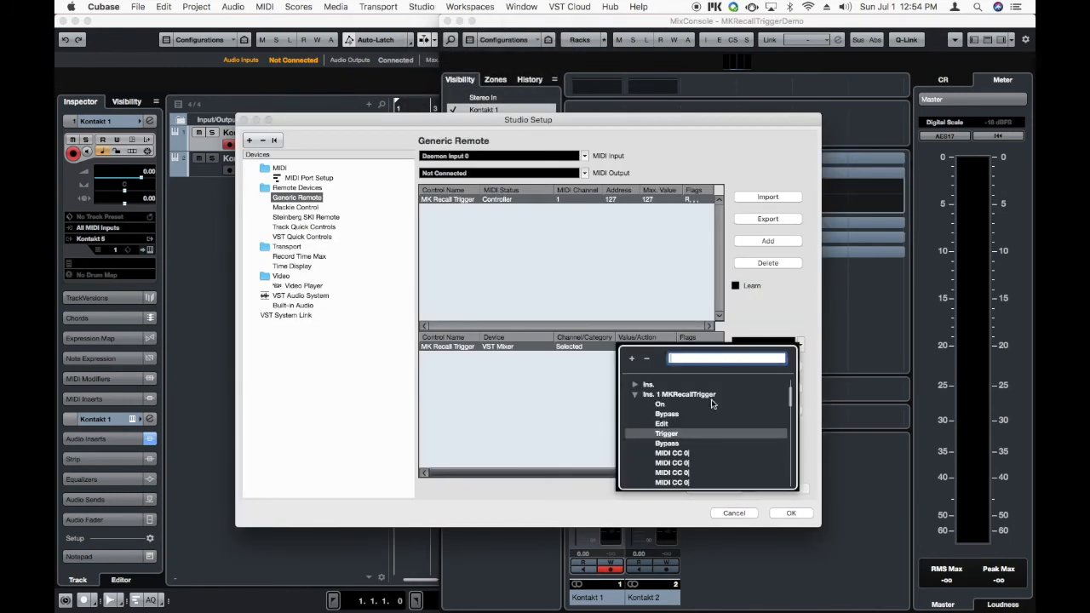
{"action": "left_click", "coordinate": [808, 437]}
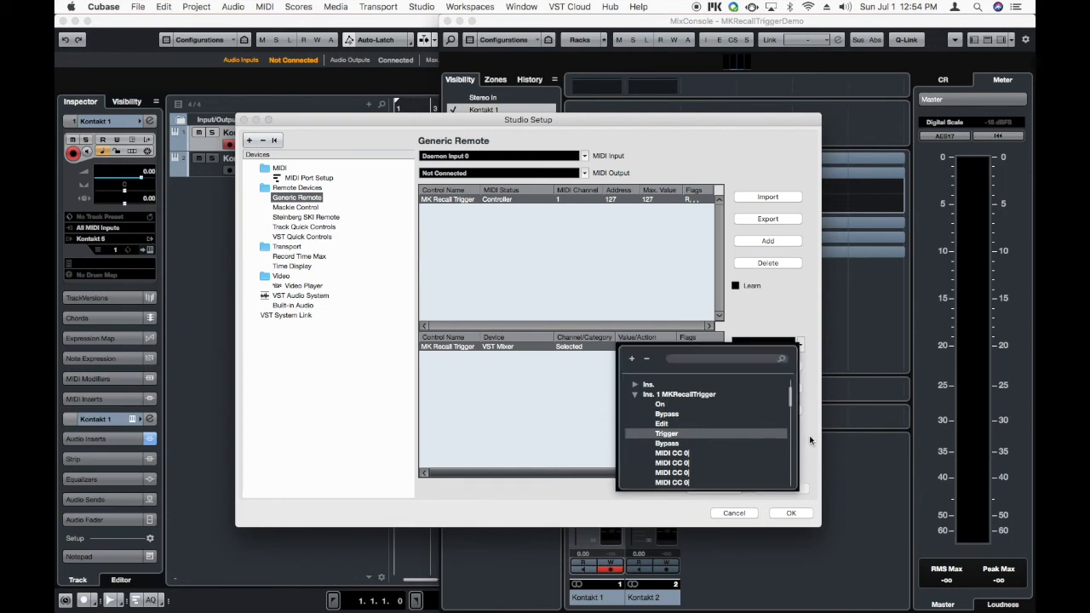
{"action": "left_click", "coordinate": [792, 512]}
- Move the MKRecallTrigger plug-in from the first to the second insert slot on both Kontakt 1 and Kontakt 2
{"action": "mouse_move", "coordinate": [608, 191]}
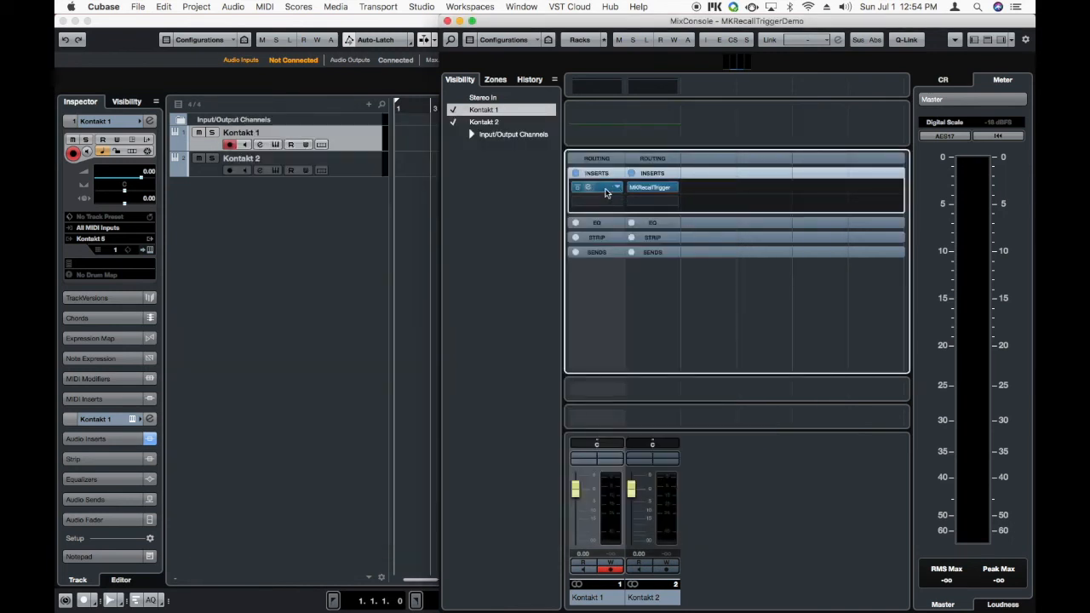
{"action": "left_click_drag", "start_coordinate": [600, 188], "coordinate": [654, 202]}
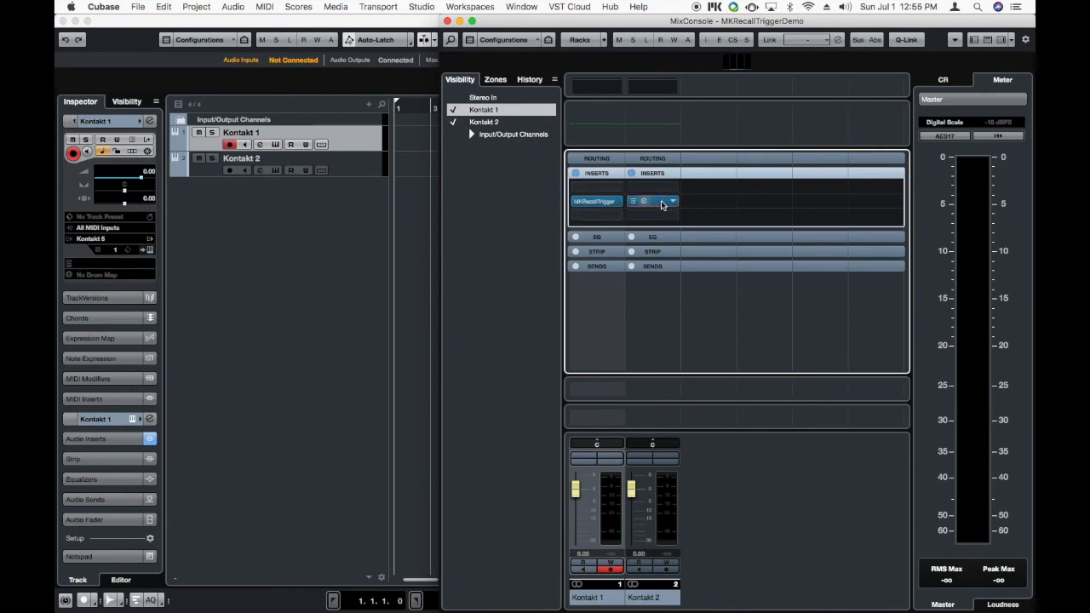
- Reassign the MK Recall Trigger control's value/action in the Generic Remote to Trigger under Ins. 2 MKRecallTrigger and confirm Studio Setup
{"action": "left_click", "coordinate": [425, 8]}
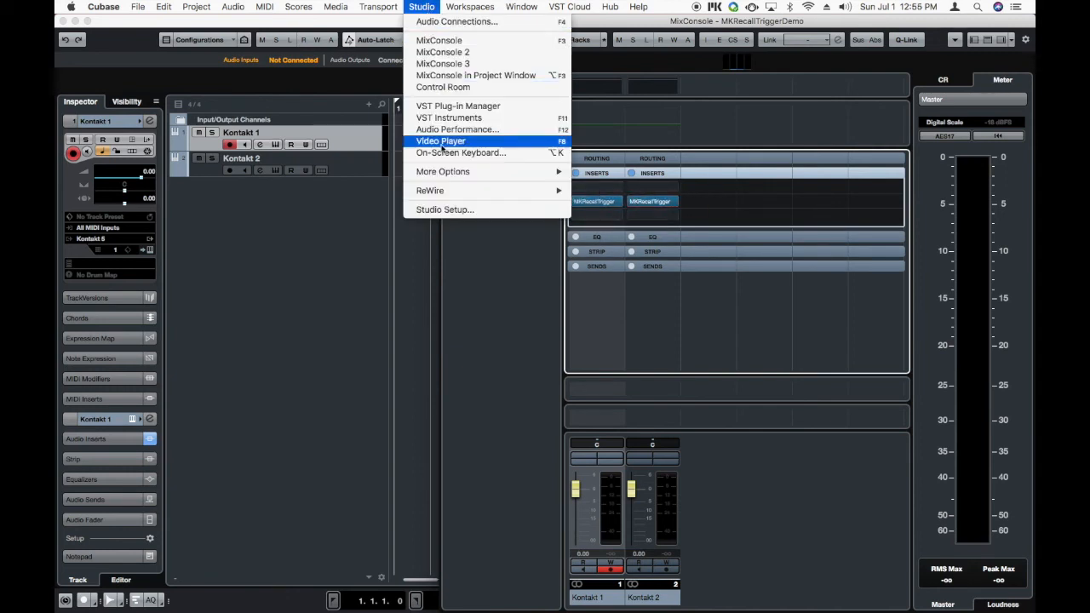
{"action": "left_click", "coordinate": [445, 209]}
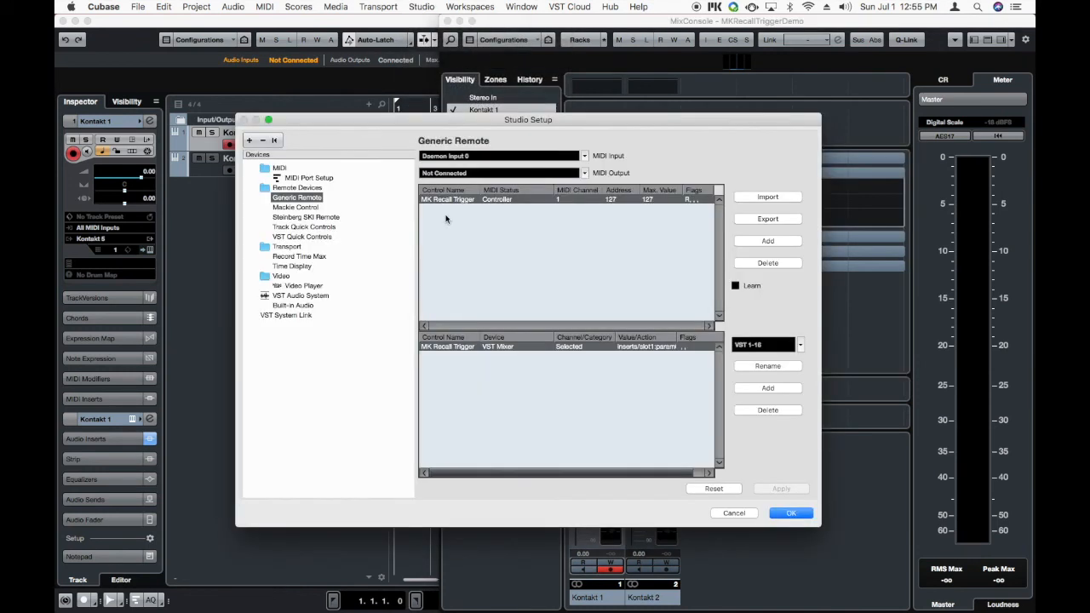
{"action": "left_click", "coordinate": [640, 347]}
{"action": "scroll", "coordinate": [656, 425], "scroll_direction": "down", "scroll_amount": 5}
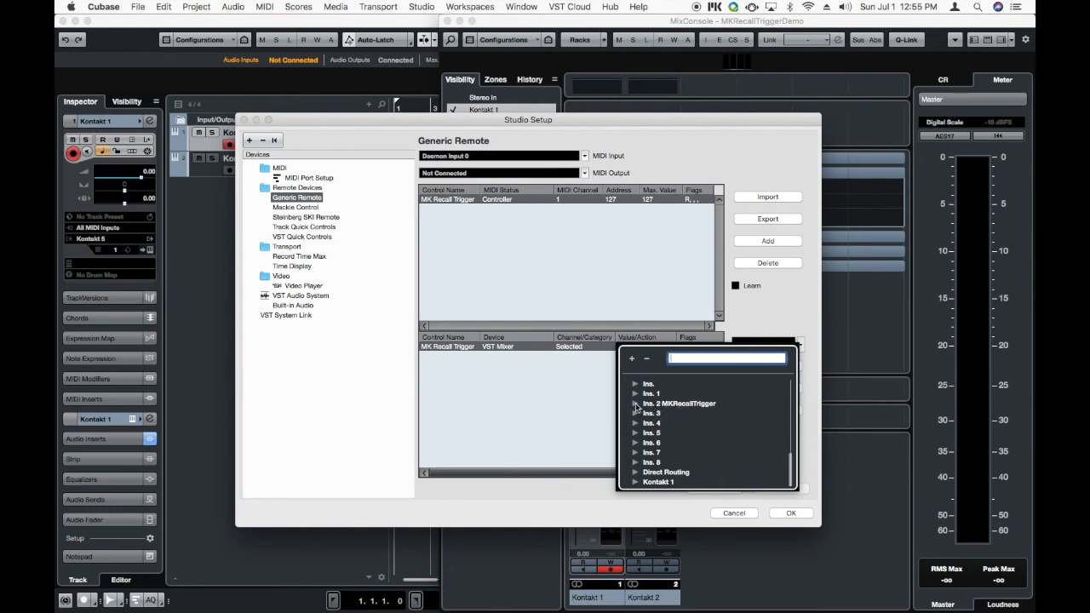
{"action": "left_click", "coordinate": [636, 406]}
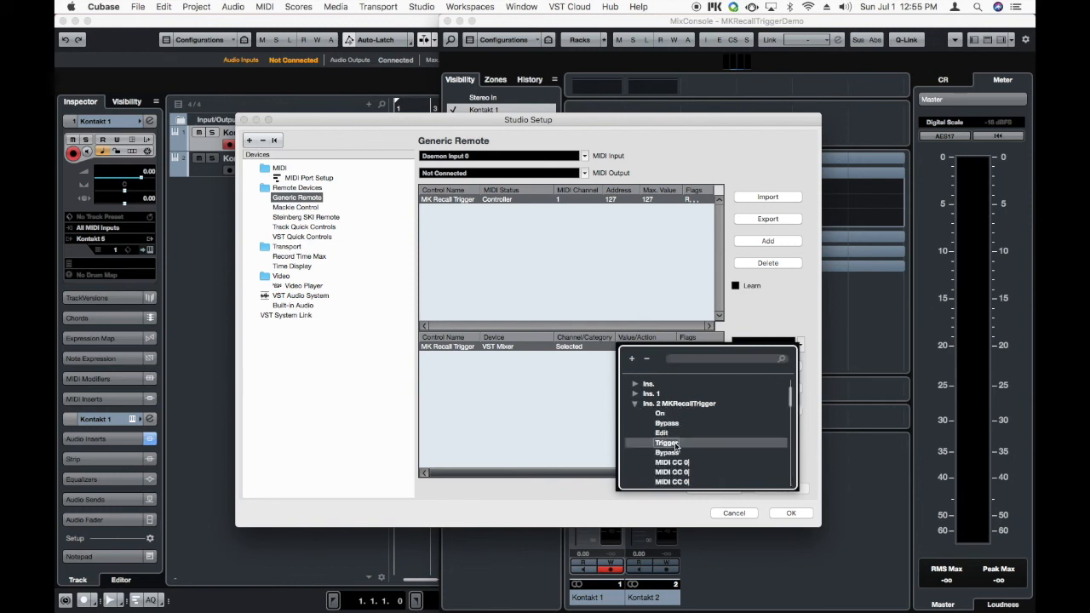
{"action": "left_click", "coordinate": [673, 444]}
{"action": "left_click", "coordinate": [793, 514]}
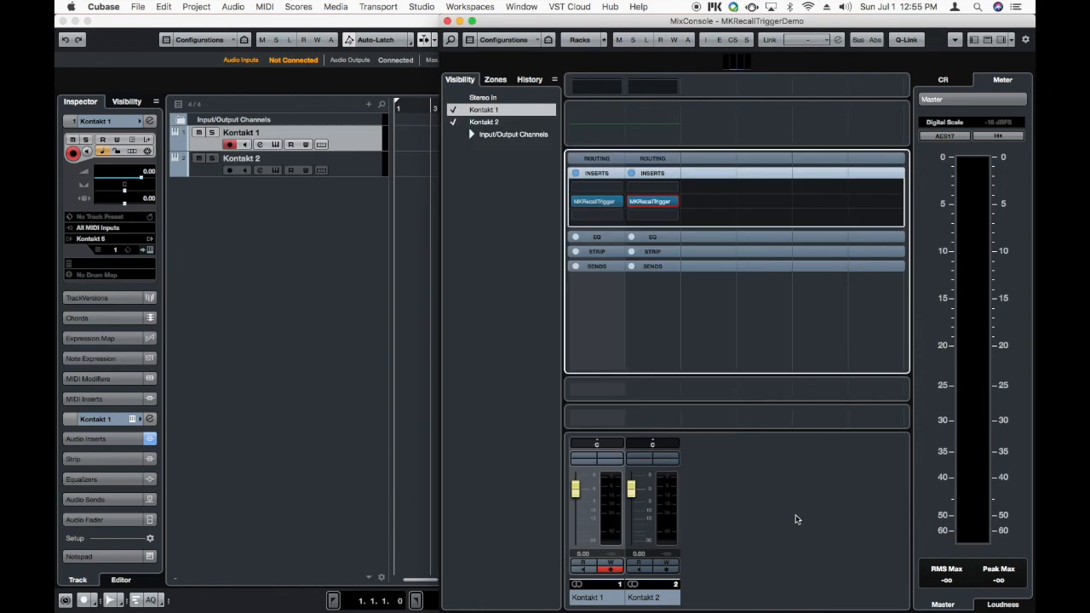
- Hide the MixConsole, disable the Kontakt 1 track in the project and enable it again
{"action": "key", "text": "F3"}
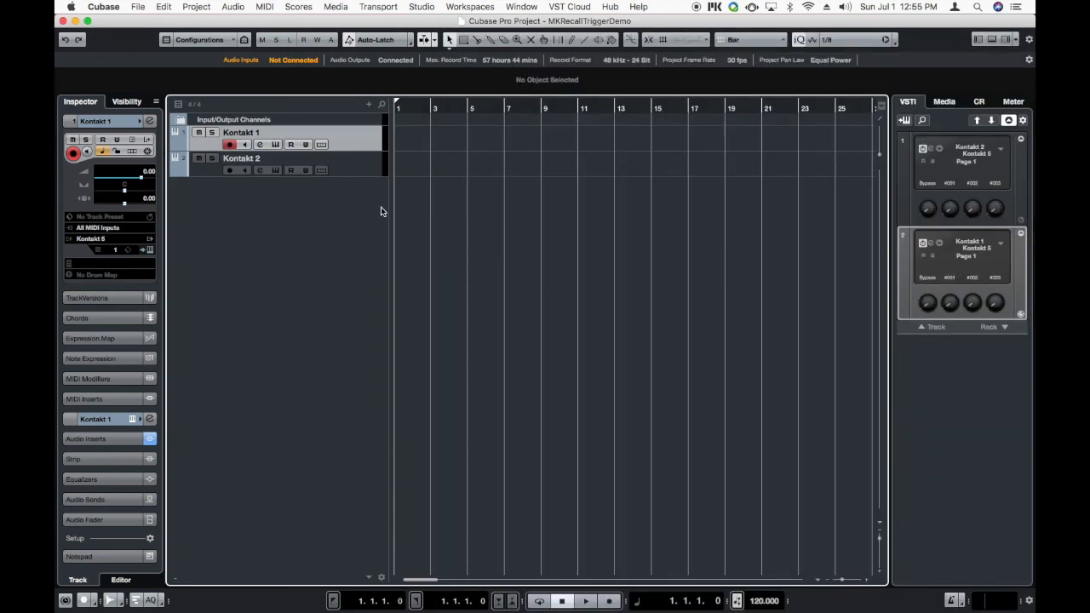
{"action": "right_click", "coordinate": [348, 142]}
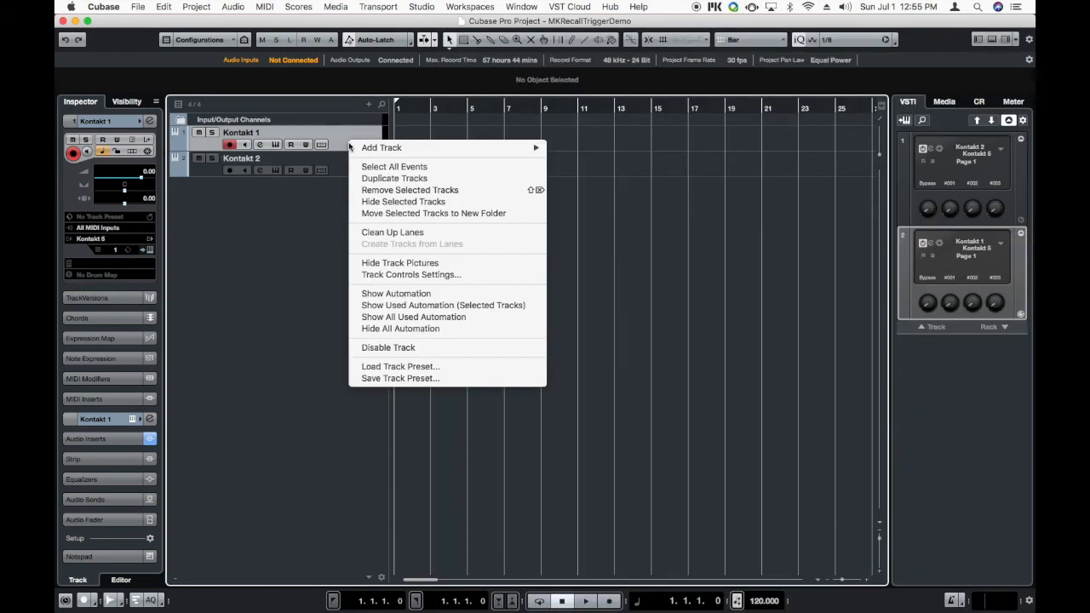
{"action": "left_click", "coordinate": [414, 349]}
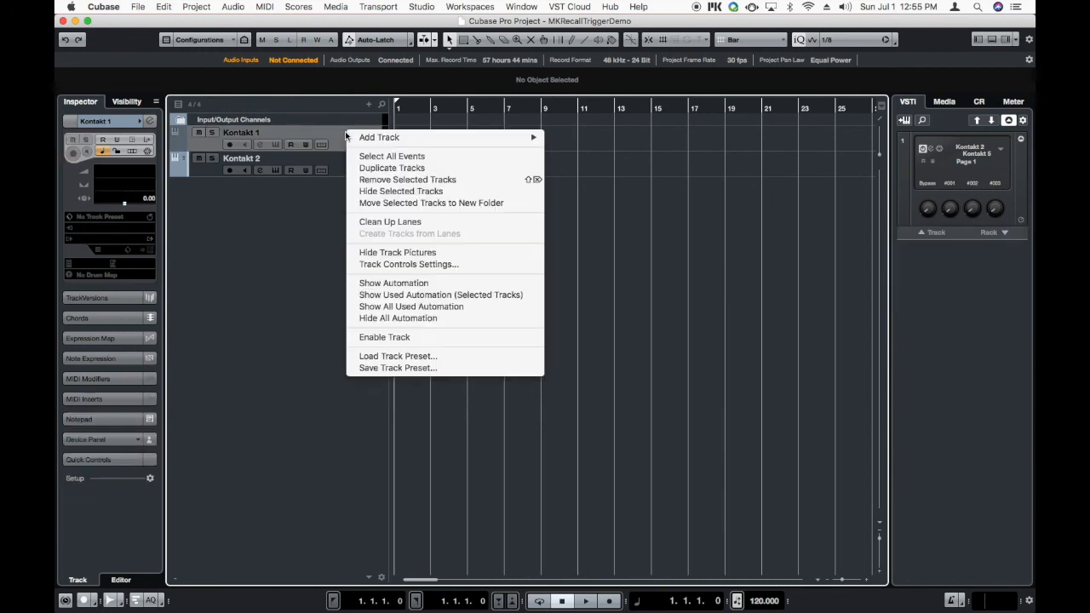
{"action": "left_click", "coordinate": [407, 338]}
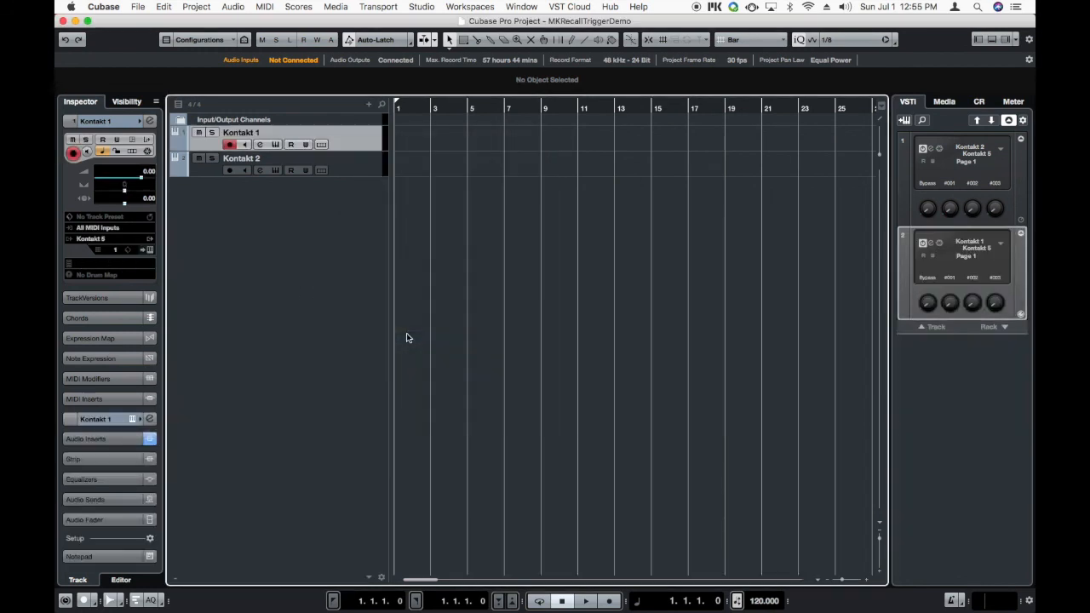
- Check the channel and program number in Kontakt 1's MKRecallTrigger insert from the MixConsole, and close the plug-in window
{"action": "key", "text": "F3"}
{"action": "left_click", "coordinate": [588, 201]}
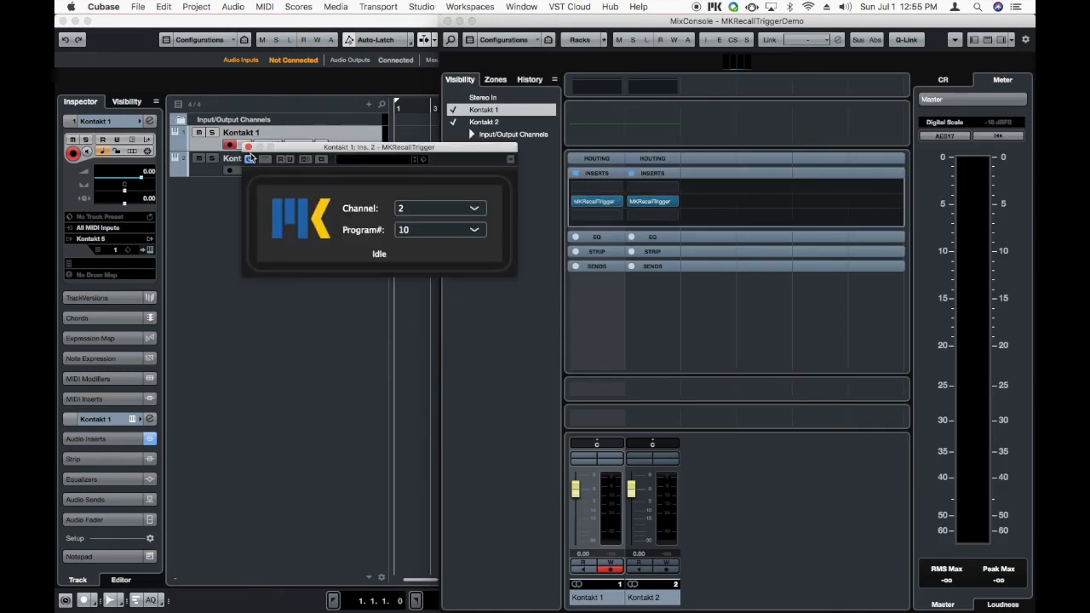
{"action": "left_click", "coordinate": [248, 148]}
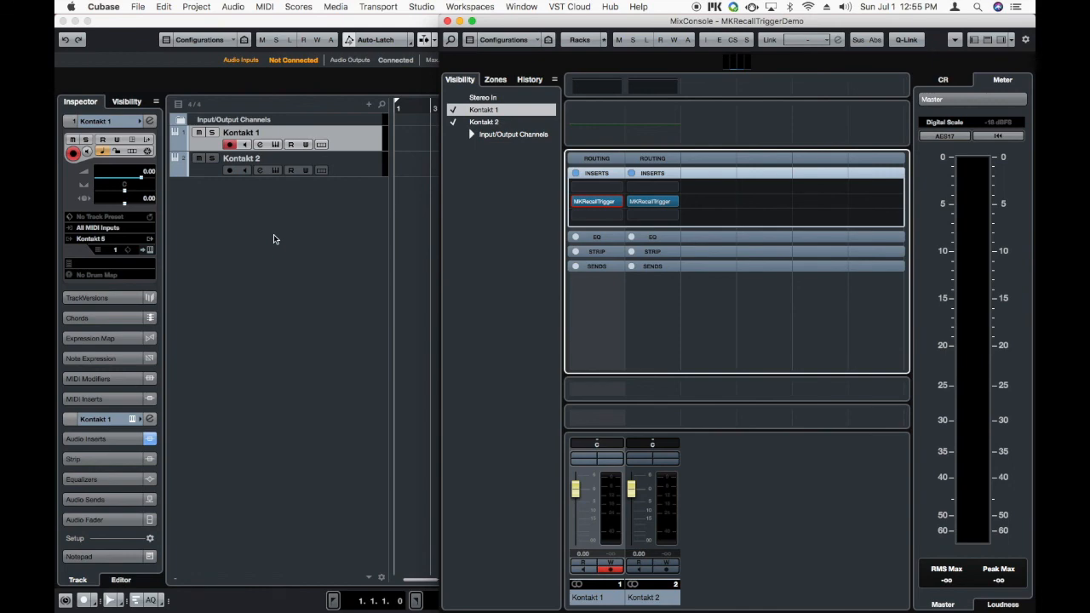